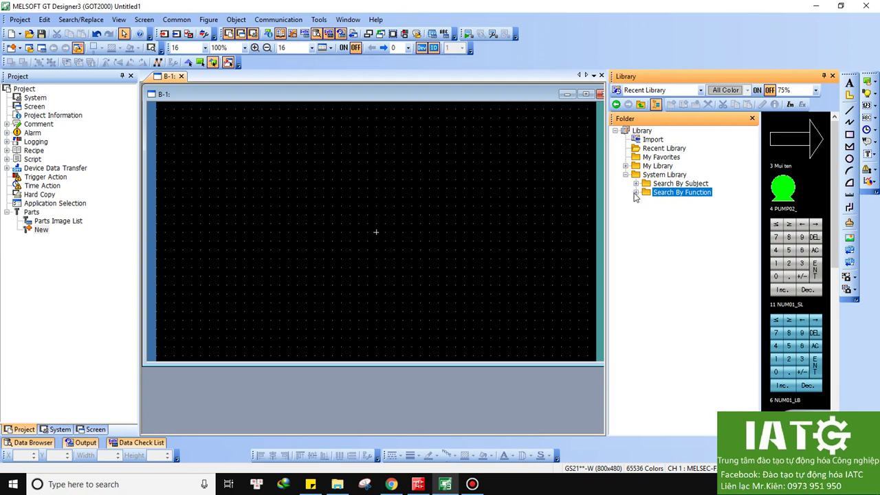
# Examine the part categories in the system library's Search By Function folder.
pyautogui.click(637, 196)
pyautogui.click(652, 253)
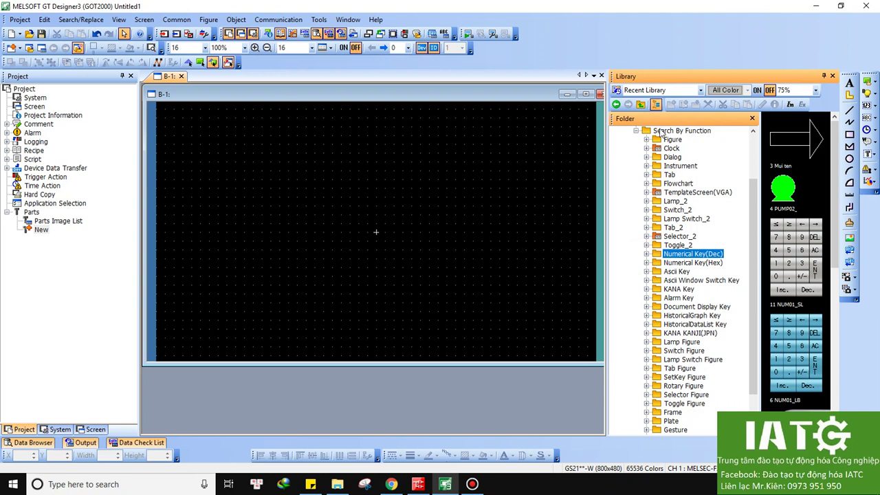
pyautogui.scroll(3, 672, 270)
pyautogui.scroll(-1, 677, 270)
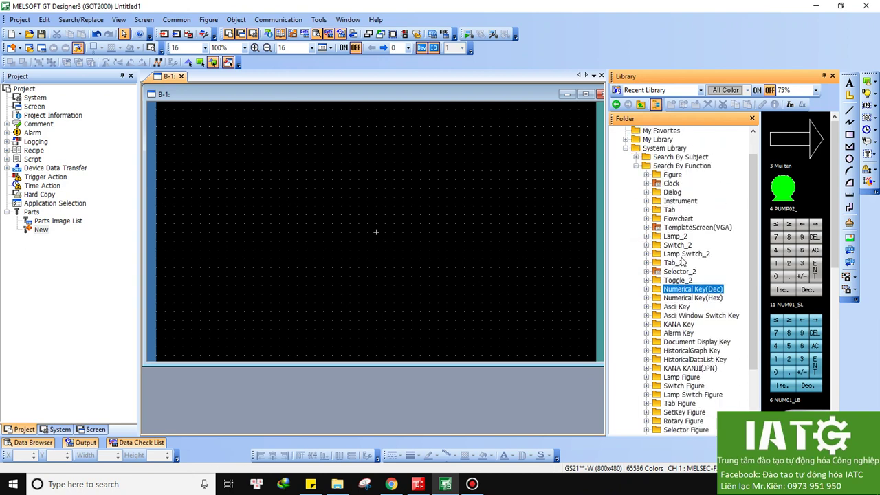
pyautogui.click(675, 237)
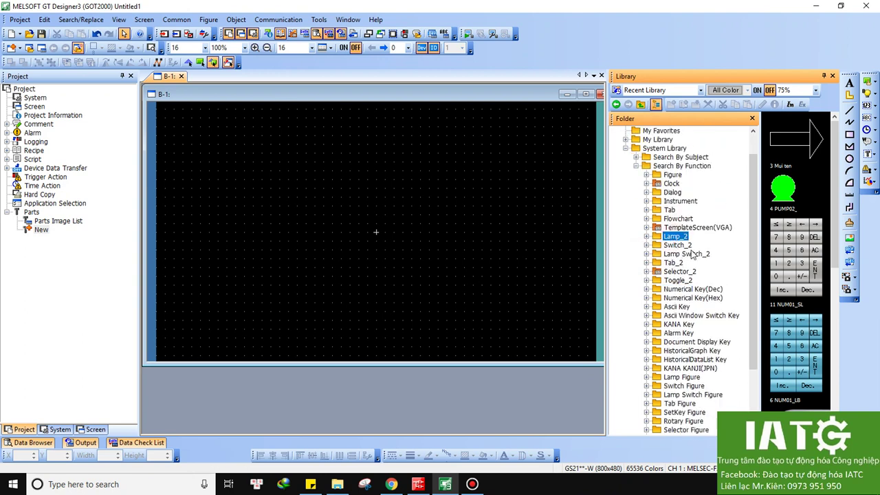
pyautogui.click(672, 184)
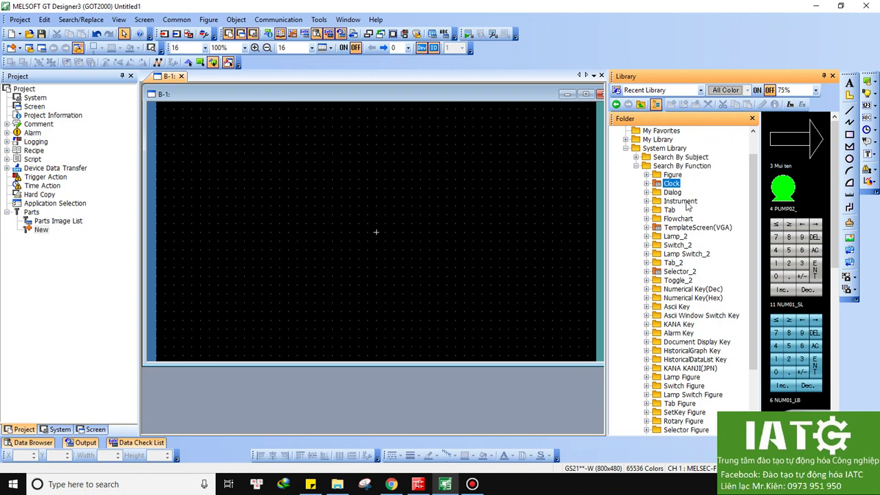
pyautogui.scroll(-3, 683, 224)
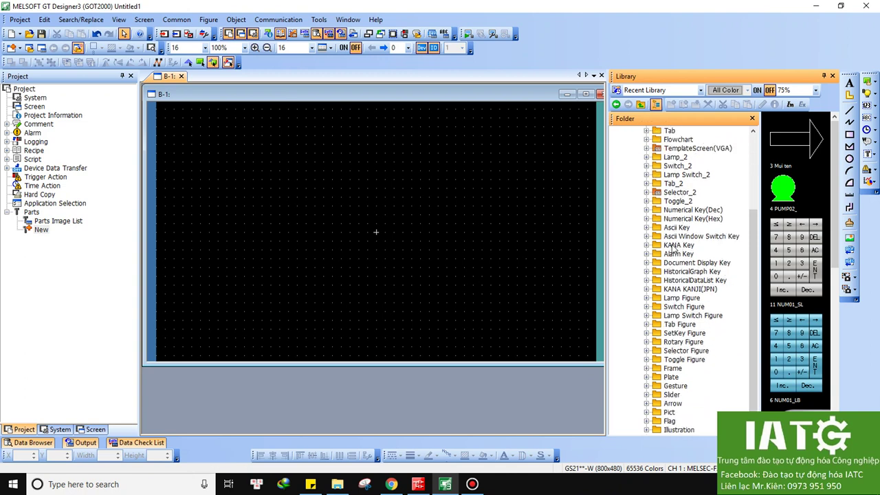
pyautogui.scroll(4, 650, 275)
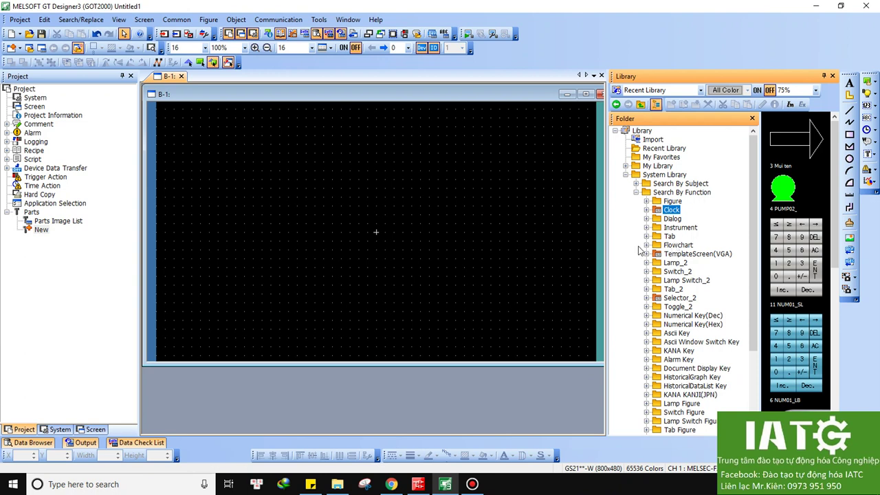
# Place lamp 13 L_01_W from the FA Metal Lamp 1 library at X 384, Y 128 and inspect its settings.
pyautogui.doubleClick(654, 263)
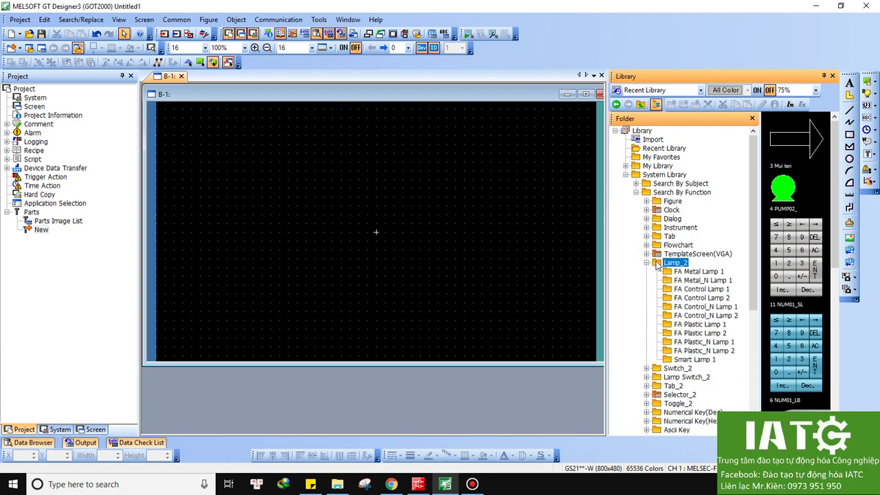
pyautogui.click(695, 272)
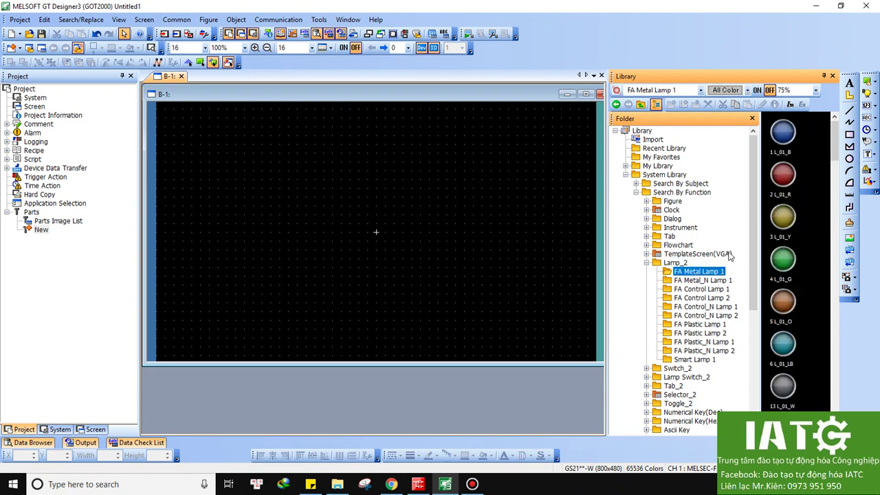
pyautogui.scroll(-4, 787, 198)
pyautogui.click(784, 175)
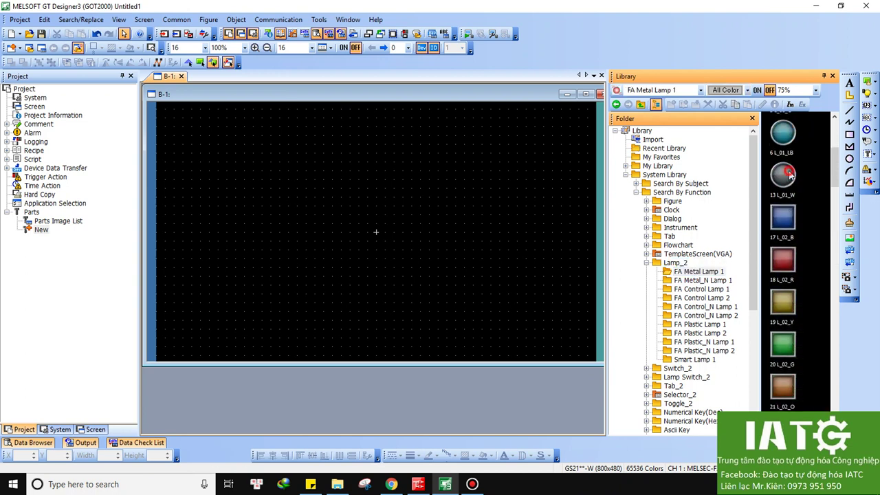
pyautogui.click(370, 172)
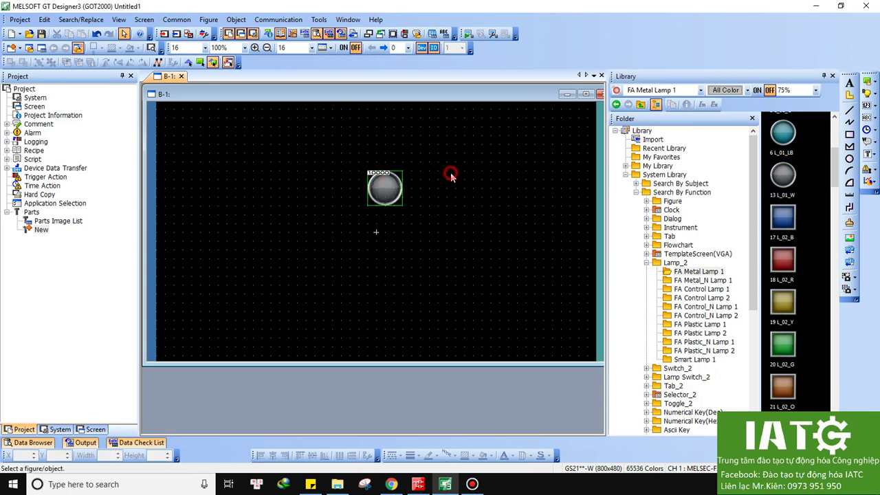
pyautogui.doubleClick(402, 184)
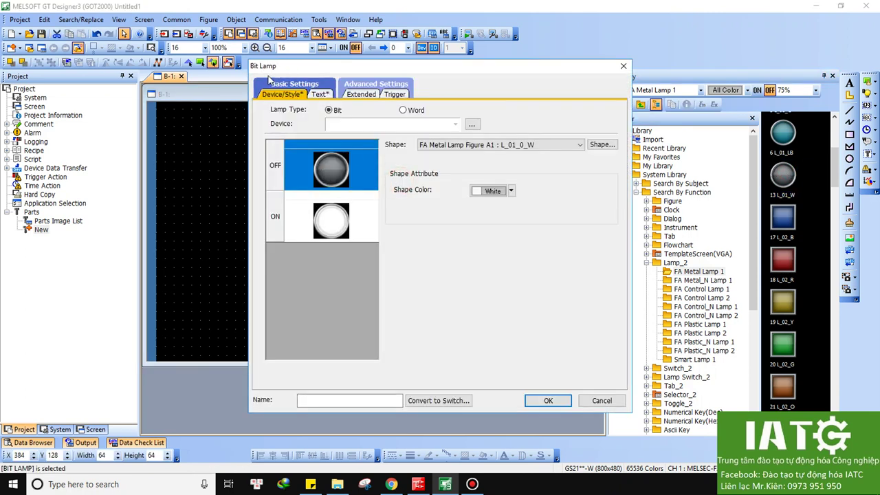
pyautogui.click(623, 66)
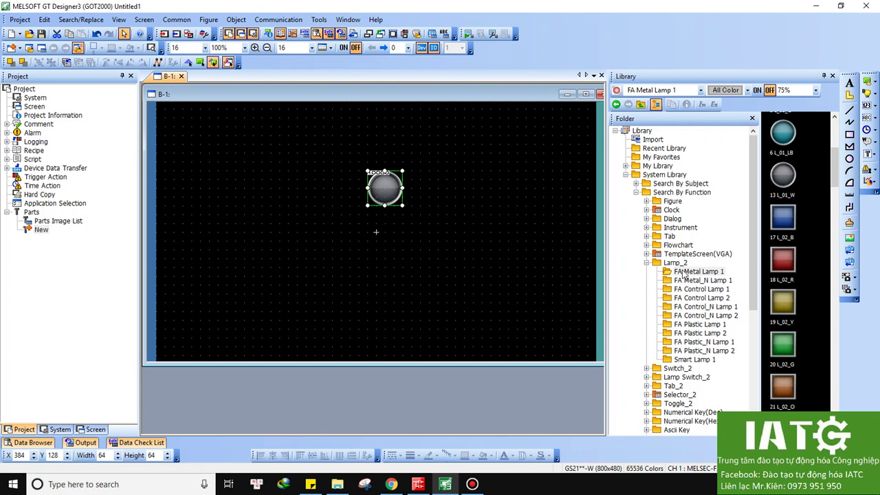
# Draw a bit lamp to the left of the grey lamp and resize it to about 161 wide by 145 high.
pyautogui.scroll(-5, 701, 275)
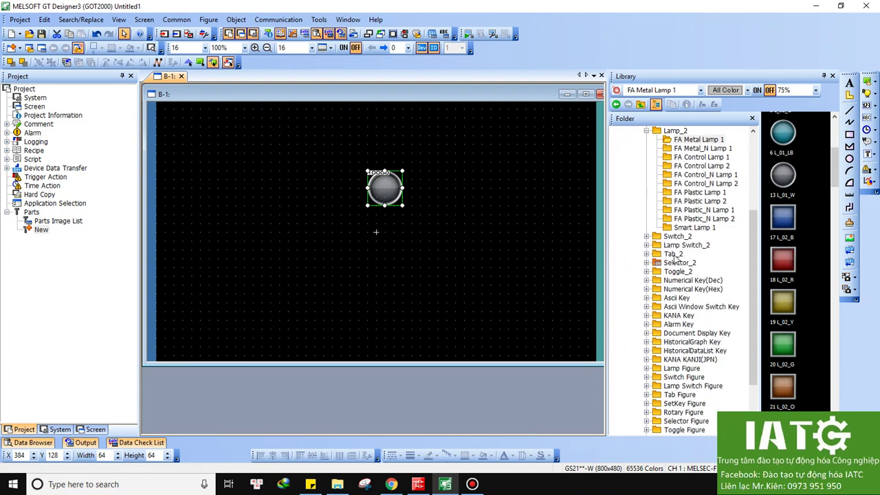
pyautogui.scroll(4, 673, 268)
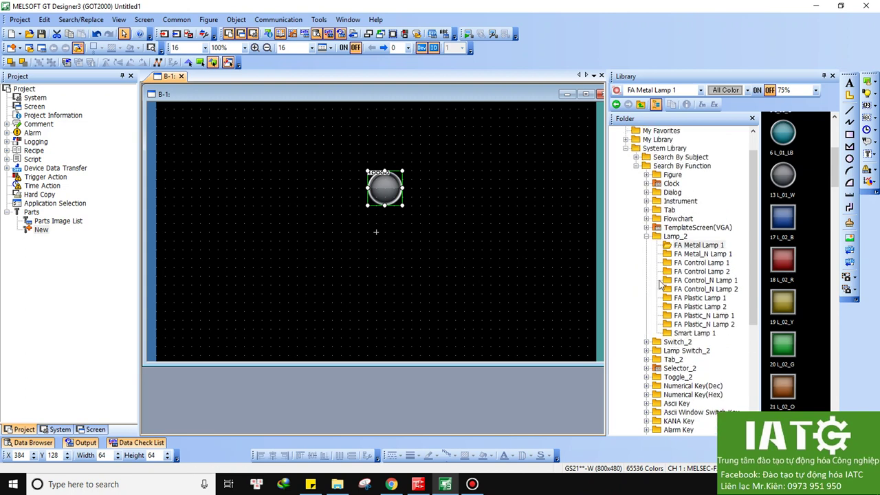
pyautogui.click(868, 82)
pyautogui.moveTo(214, 150); pyautogui.dragTo(320, 229)
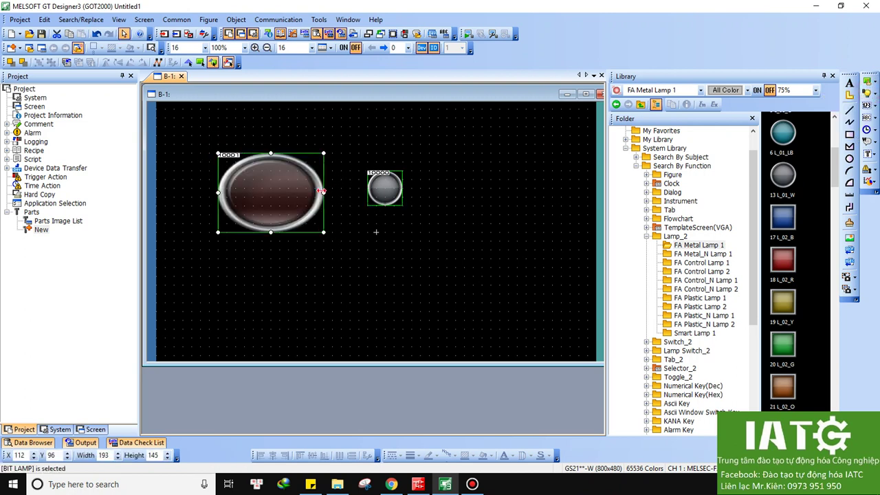
pyautogui.moveTo(315, 190); pyautogui.dragTo(296, 190)
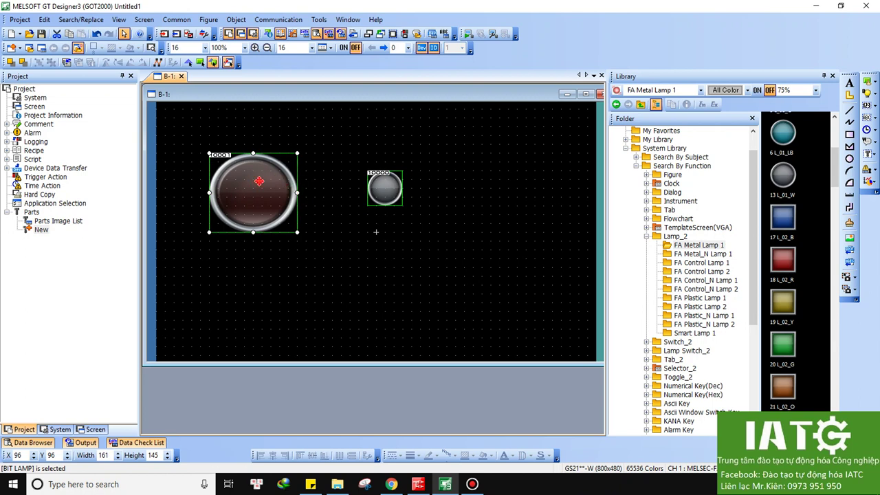
# Assign bit device M0 to the large red lamp.
pyautogui.doubleClick(258, 182)
pyautogui.click(356, 126)
pyautogui.write('m0')
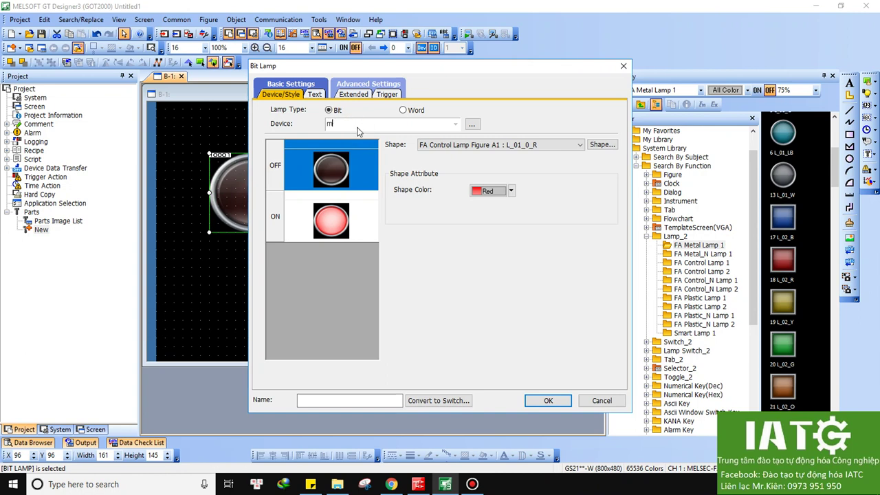
pyautogui.click(524, 318)
pyautogui.click(369, 179)
# Display the Instrument Parts 1 library in the image list for the red lamp's shape.
pyautogui.click(610, 147)
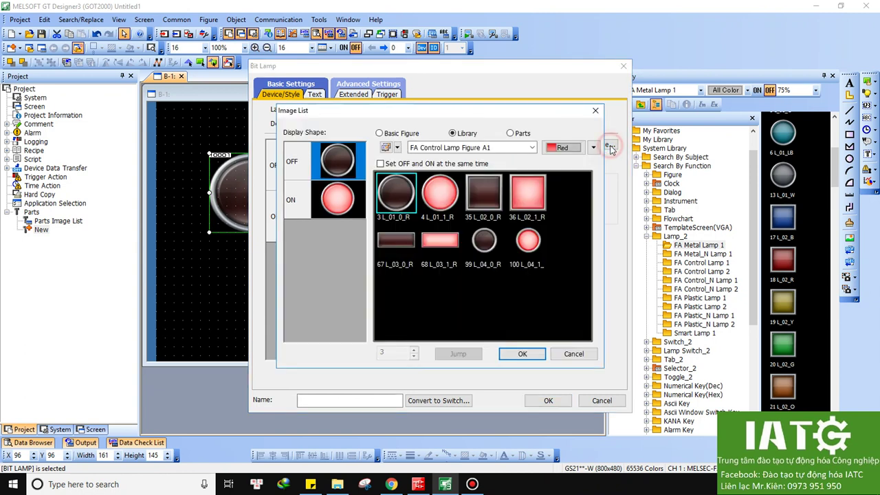
pyautogui.click(532, 148)
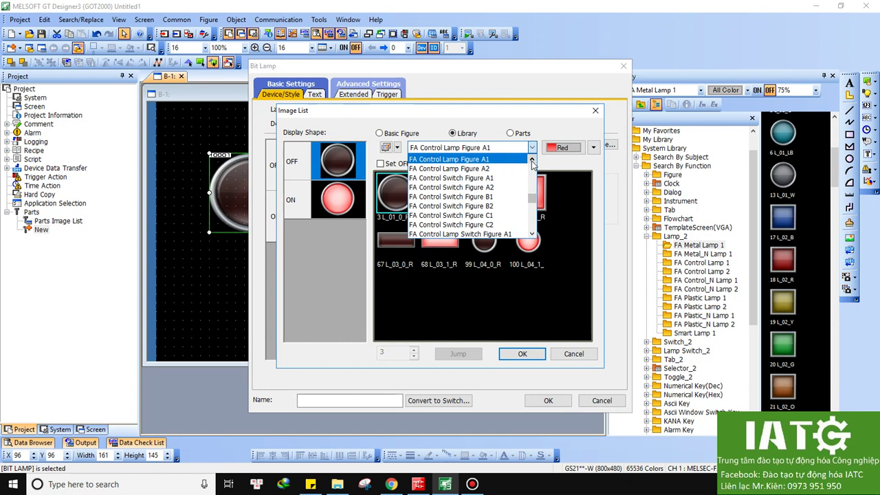
pyautogui.click(531, 160)
pyautogui.click(531, 160)
pyautogui.click(532, 160)
pyautogui.click(532, 161)
pyautogui.click(531, 160)
pyautogui.click(532, 160)
pyautogui.click(532, 160)
pyautogui.click(531, 160)
pyautogui.click(531, 160)
pyautogui.click(531, 160)
pyautogui.click(531, 160)
pyautogui.click(531, 161)
pyautogui.click(531, 160)
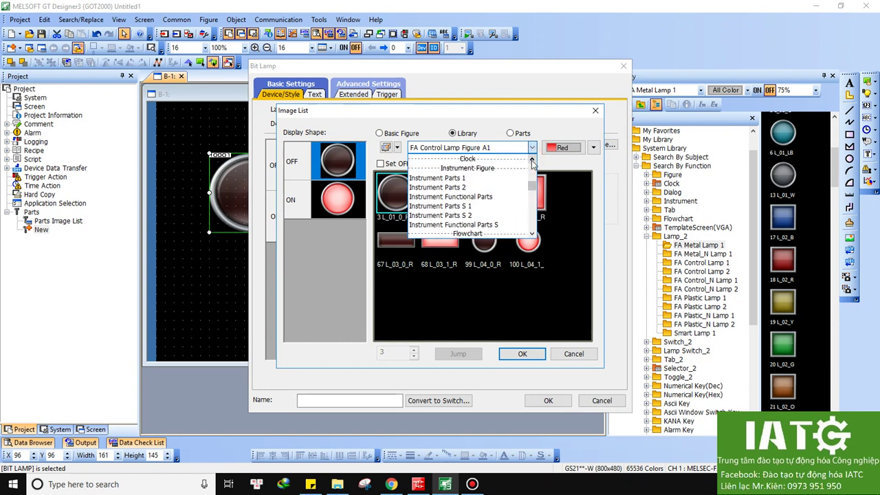
pyautogui.click(467, 179)
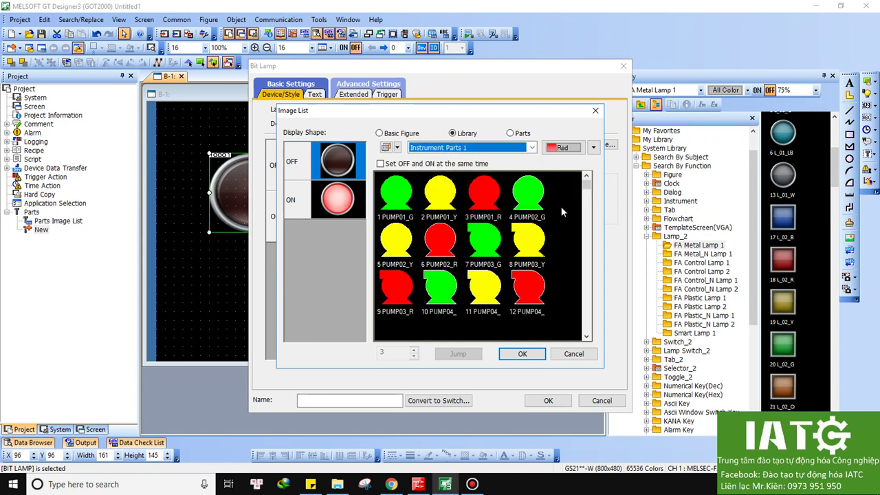
pyautogui.click(586, 185)
pyautogui.moveTo(586, 184)
pyautogui.mouseDown()
pyautogui.moveTo(585, 267)
pyautogui.moveTo(587, 185)
pyautogui.mouseUp()
# Set the lamp's OFF shape to PUMP01_R and its ON shape to PUMP02_G, and apply the settings.
pyautogui.click(339, 165)
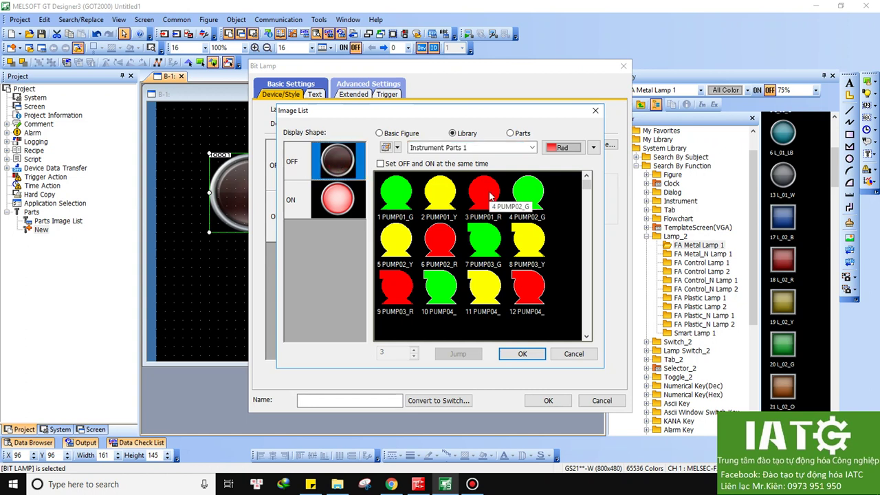
pyautogui.click(491, 197)
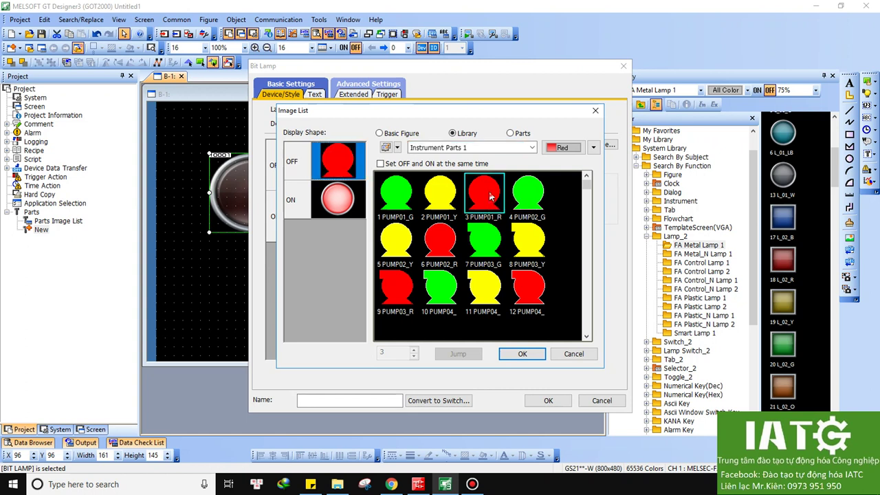
pyautogui.click(363, 200)
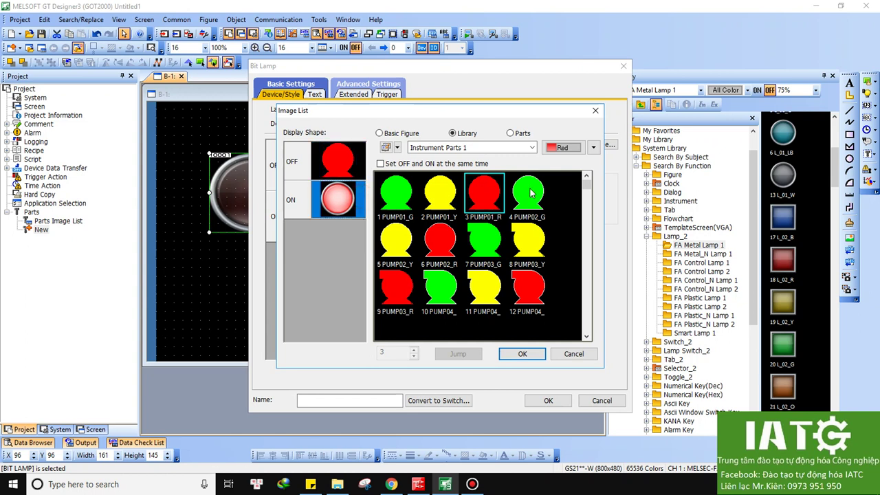
pyautogui.click(531, 193)
pyautogui.click(524, 354)
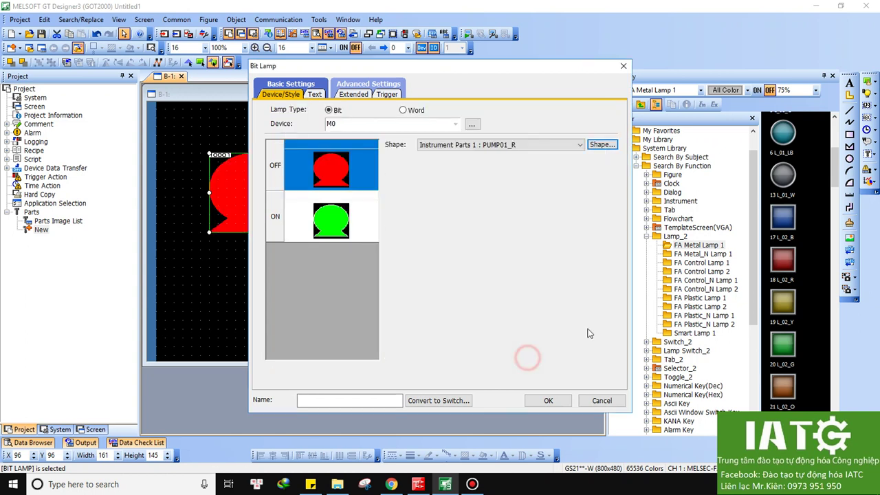
pyautogui.click(553, 404)
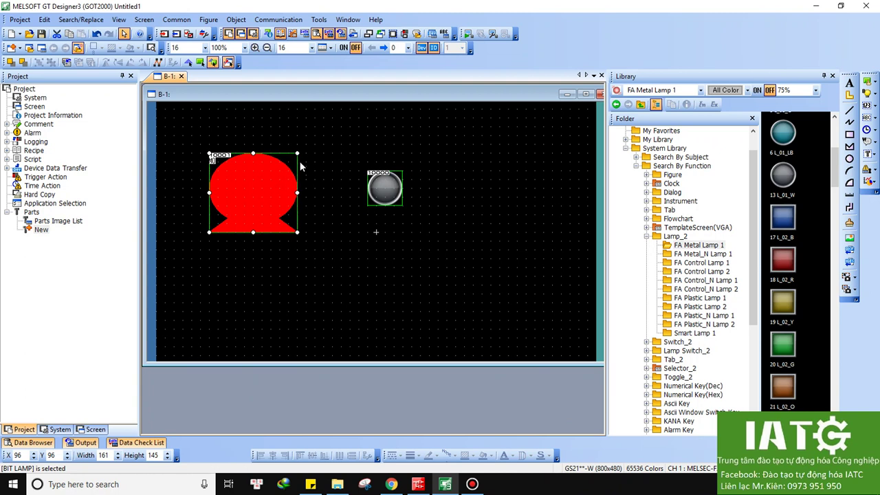
# Narrow the pump lamp to a width of about 145 and move the grey lamp beneath it to X 128, Y 256.
pyautogui.moveTo(297, 192); pyautogui.dragTo(290, 190)
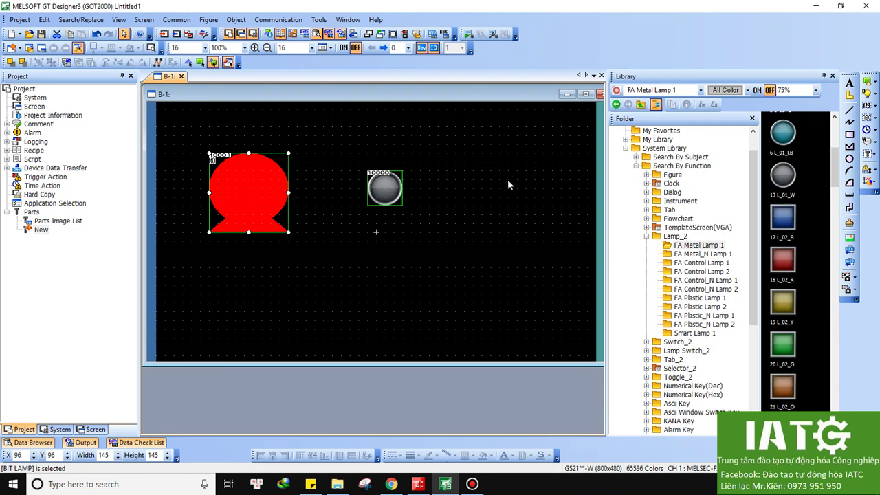
pyautogui.click(376, 186)
pyautogui.moveTo(376, 189); pyautogui.dragTo(235, 261)
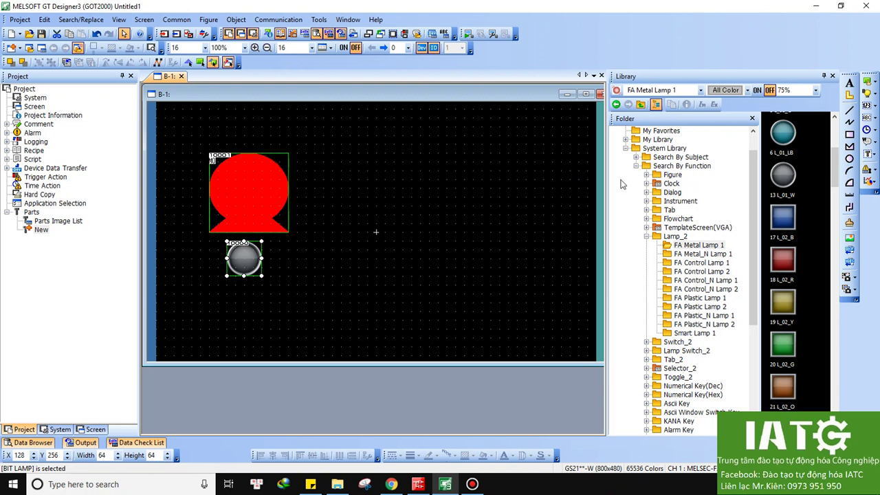
# Draw a narrow horizontal rectangle to the right of the pump as an arrow shaft.
pyautogui.click(849, 134)
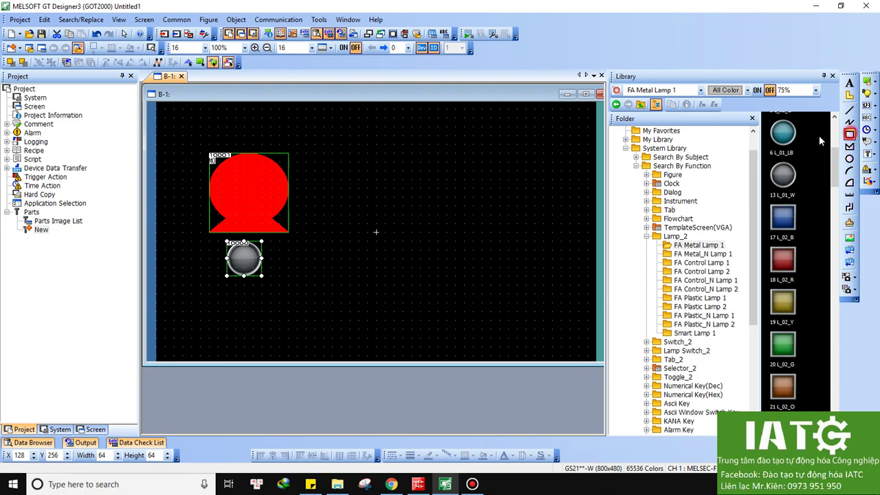
pyautogui.moveTo(323, 171); pyautogui.dragTo(385, 188)
pyautogui.click(849, 146)
pyautogui.moveTo(388, 167); pyautogui.dragTo(388, 208)
pyautogui.click(388, 207)
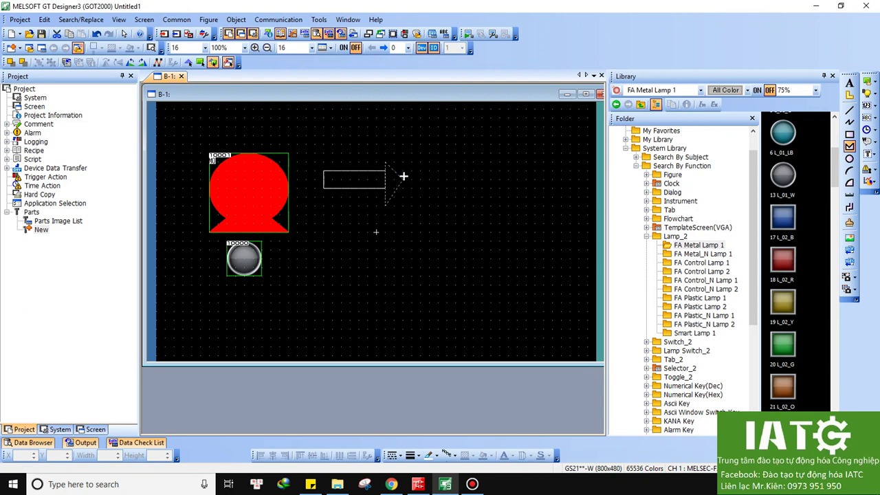
pyautogui.press('Escape')
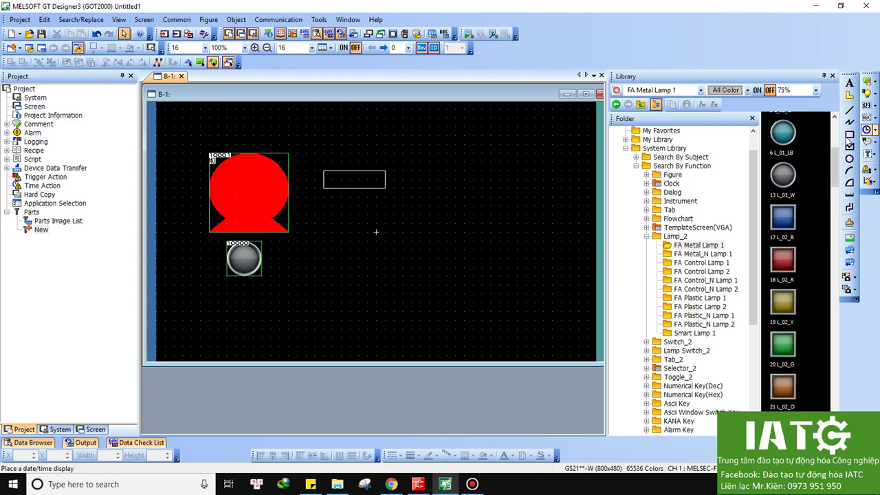
# Draw a right-pointing triangle with the Polygon tool and move it against the rectangle's right end as an arrowhead.
pyautogui.click(849, 153)
pyautogui.click(403, 172)
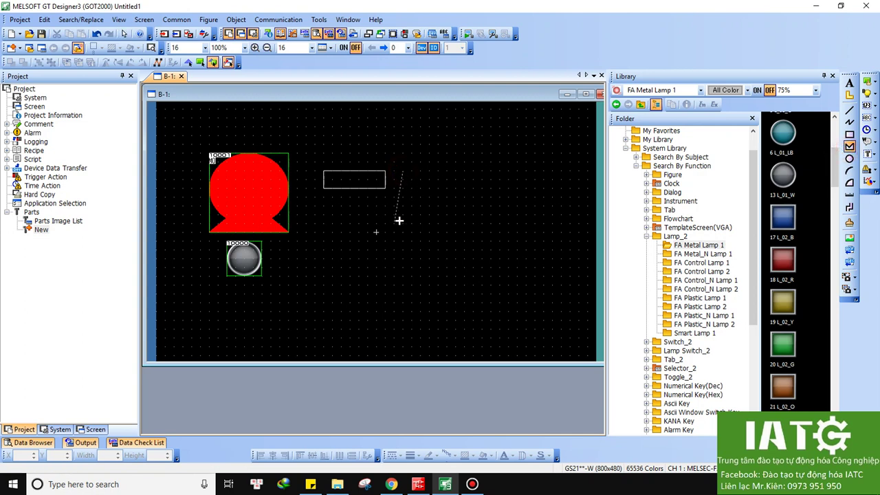
pyautogui.click(403, 222)
pyautogui.click(421, 197)
pyautogui.doubleClick(422, 197)
pyautogui.moveTo(409, 181); pyautogui.dragTo(397, 162)
pyautogui.moveTo(396, 167); pyautogui.dragTo(397, 166)
pyautogui.click(465, 188)
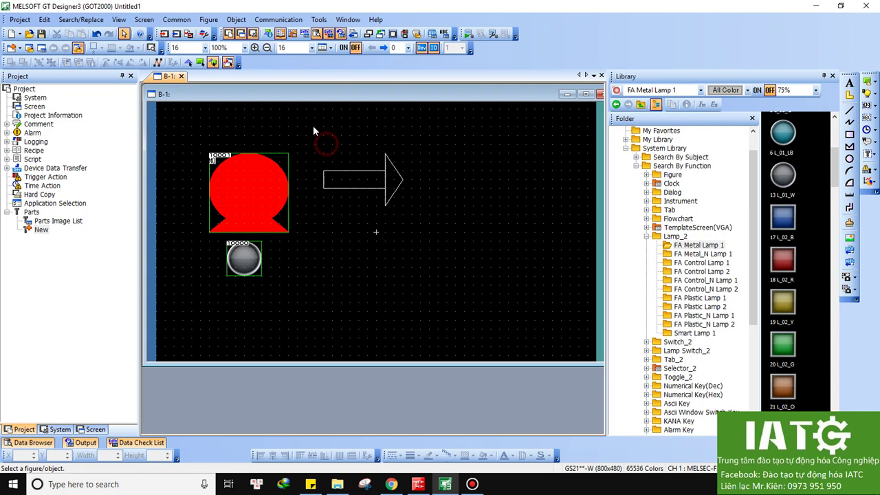
# Group the rectangle shaft and the triangle arrowhead into a single arrow figure.
pyautogui.moveTo(301, 125); pyautogui.dragTo(438, 244)
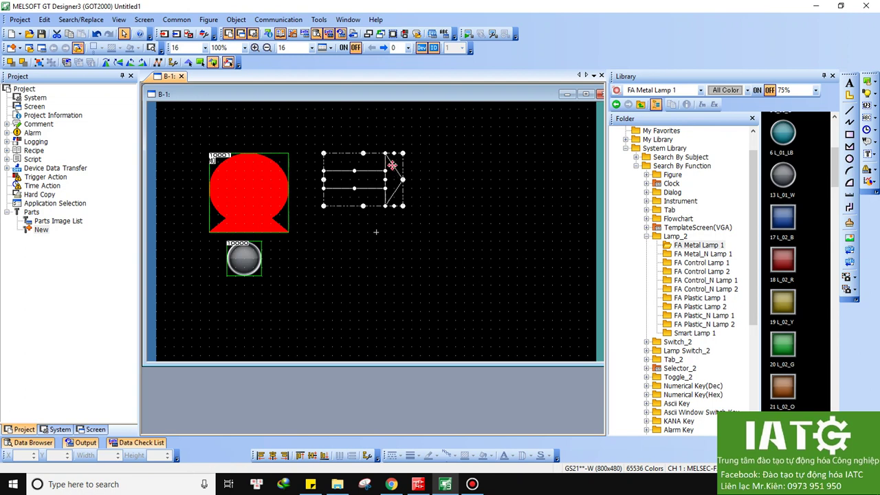
pyautogui.moveTo(302, 126); pyautogui.dragTo(444, 232)
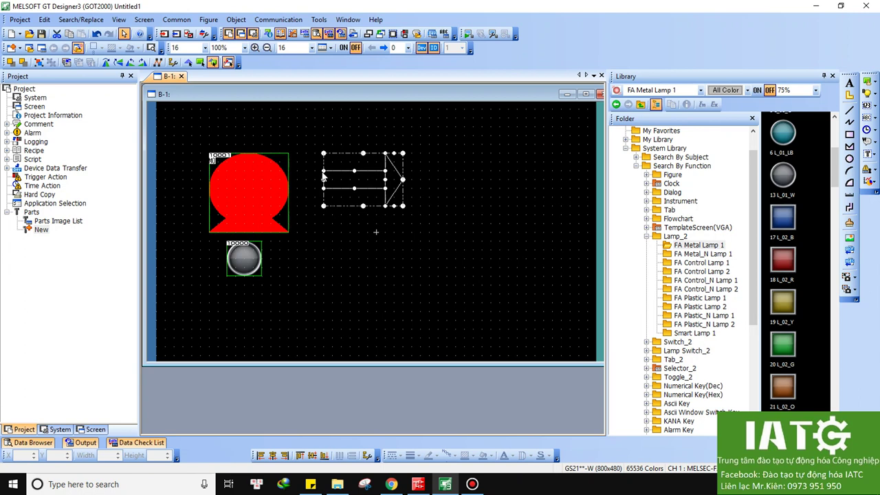
pyautogui.rightClick(394, 168)
pyautogui.click(427, 280)
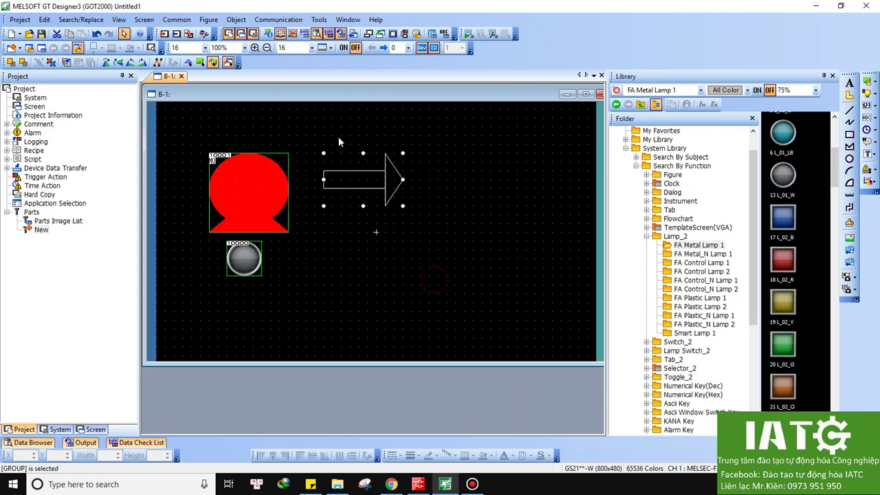
# Register the grouped arrow as part number 1 with the name "mui ten".
pyautogui.rightClick(386, 172)
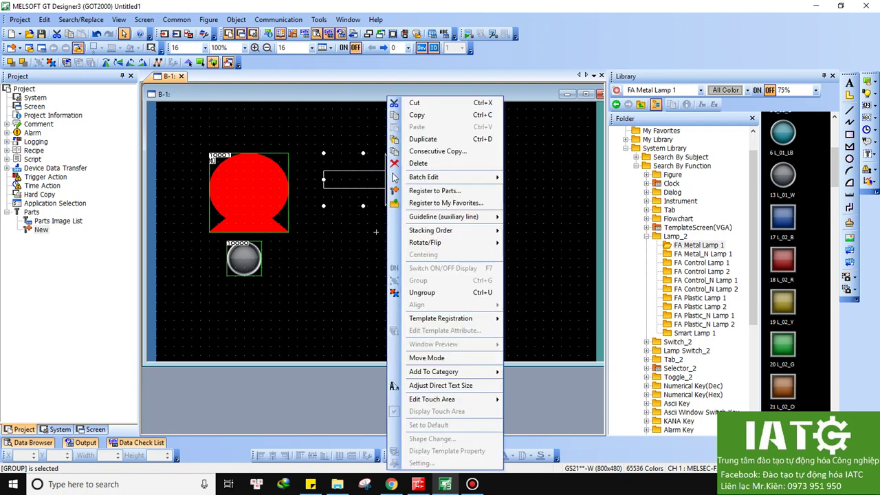
pyautogui.click(454, 193)
pyautogui.doubleClick(421, 244)
pyautogui.press('BackSpace')
pyautogui.press('BackSpace')
pyautogui.press('BackSpace')
pyautogui.press('BackSpace')
pyautogui.press('BackSpace')
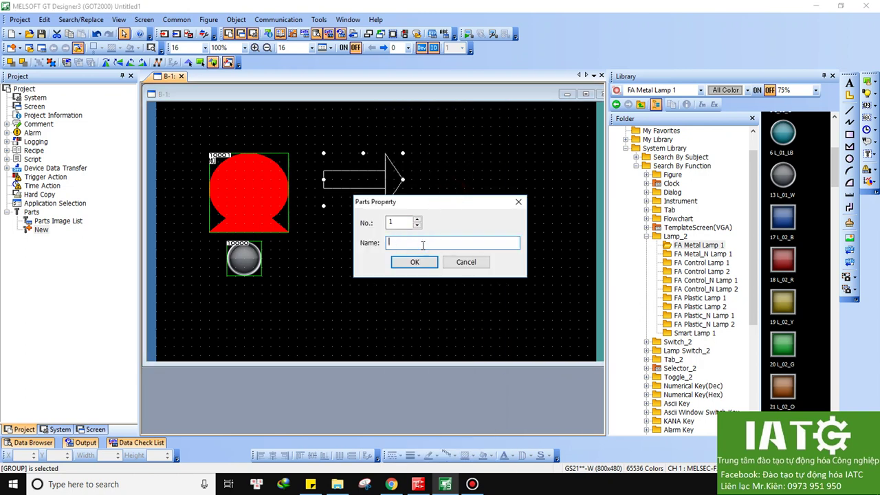
pyautogui.write('mui ten')
pyautogui.click(427, 264)
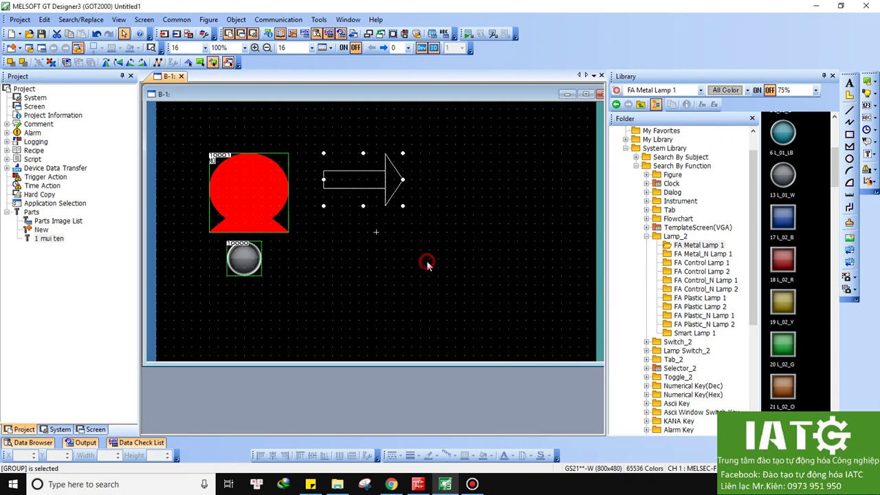
# Register the grouped arrow to My Favorites under the name "mui ten 1" and deselect it.
pyautogui.rightClick(386, 183)
pyautogui.click(432, 204)
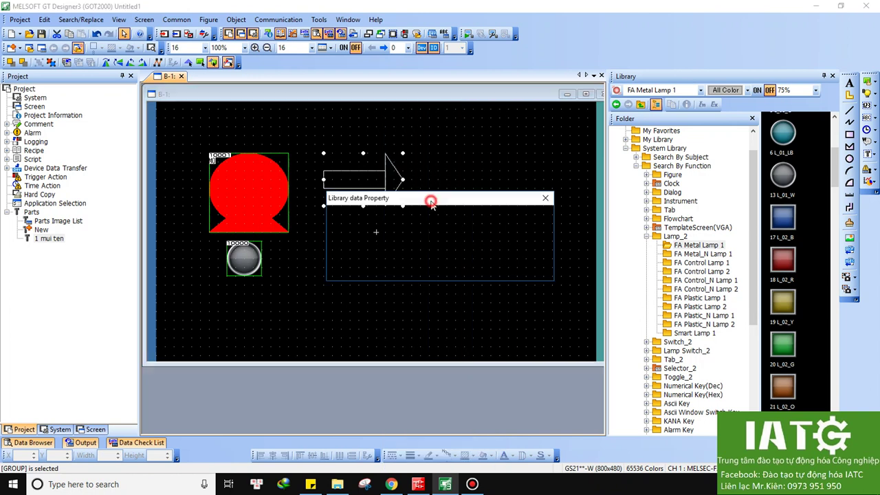
pyautogui.doubleClick(431, 235)
pyautogui.press('BackSpace')
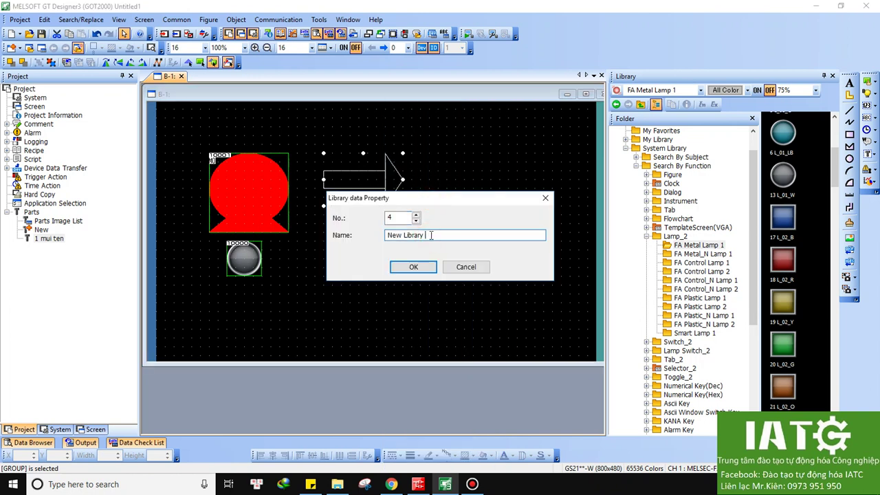
pyautogui.press('BackSpace')
pyautogui.press('BackSpace')
pyautogui.press('BackSpace')
pyautogui.press('BackSpace')
pyautogui.press('BackSpace')
pyautogui.press('BackSpace')
pyautogui.press('BackSpace')
pyautogui.write('mu')
pyautogui.press('Return')
pyautogui.click(429, 234)
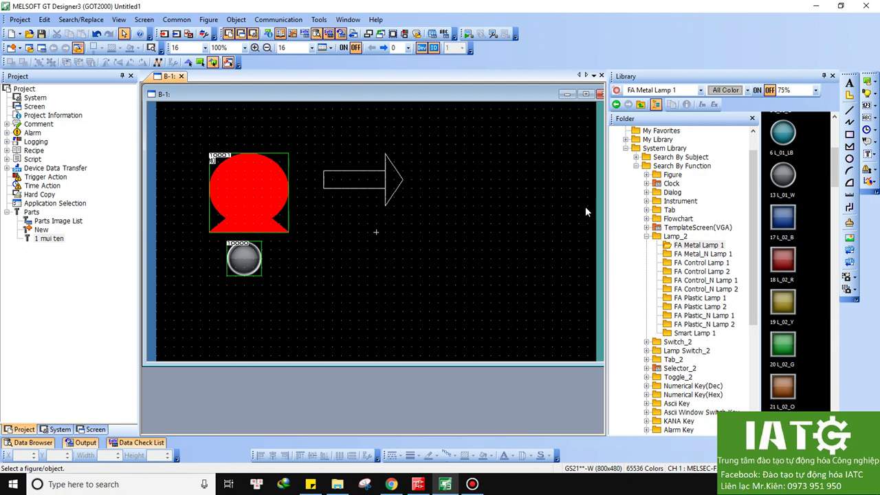
# Place the "mui ten 1" figure from the My Favorites library below the original arrow.
pyautogui.click(669, 132)
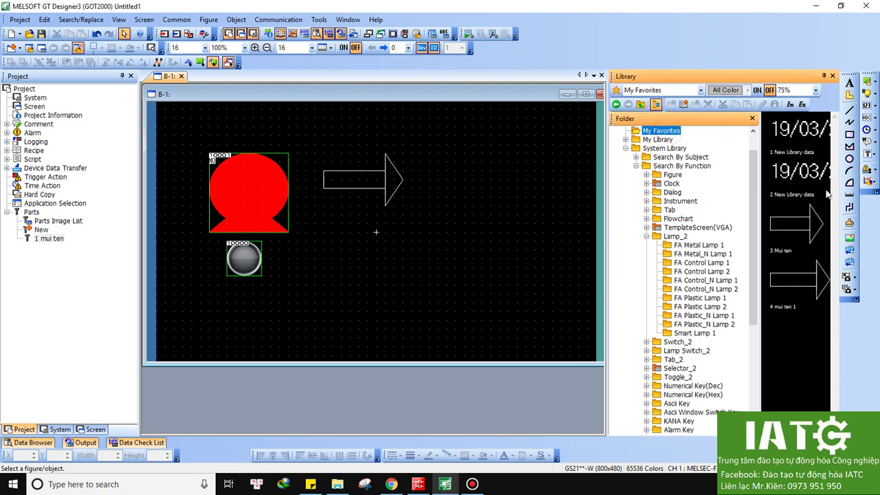
pyautogui.click(791, 294)
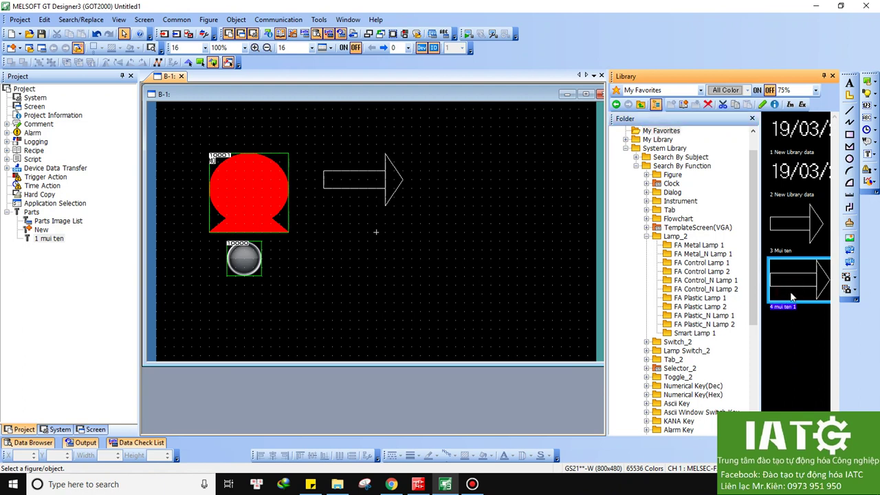
pyautogui.click(357, 240)
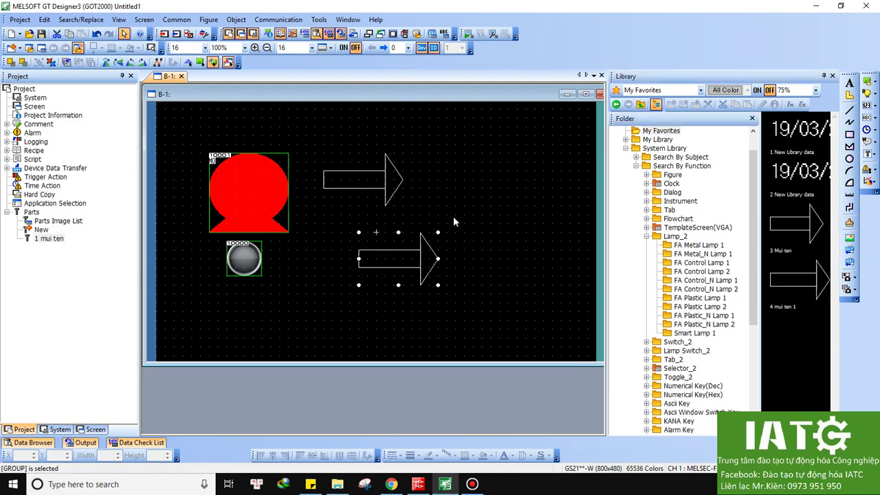
# Change the red pump lamp's OFF and ON shapes to the registered part "mui ten" and apply the settings.
pyautogui.doubleClick(258, 191)
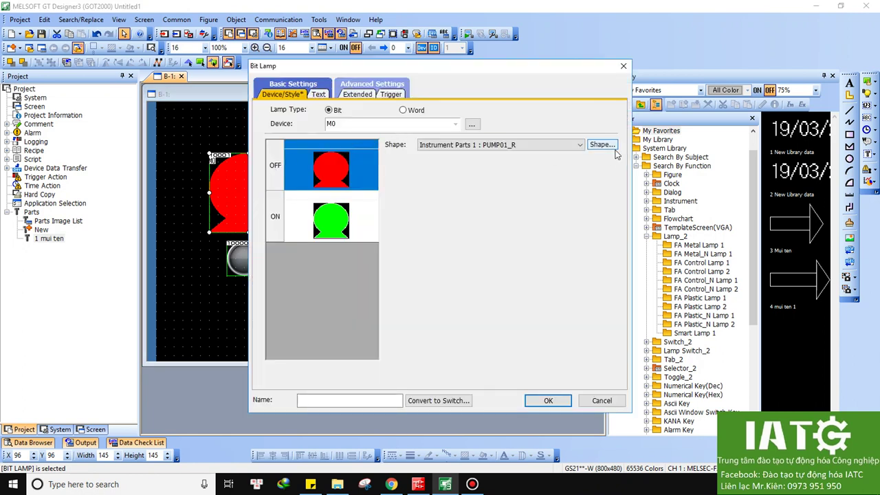
pyautogui.click(614, 151)
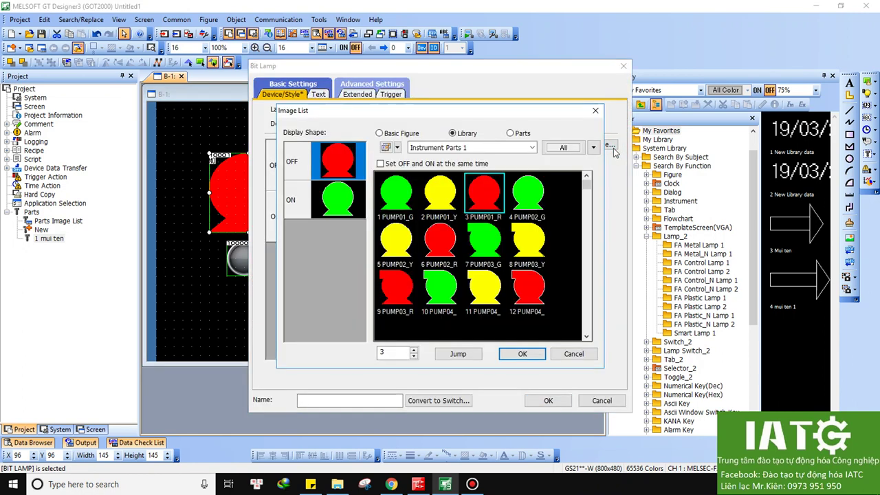
pyautogui.click(531, 148)
pyautogui.scroll(5, 532, 176)
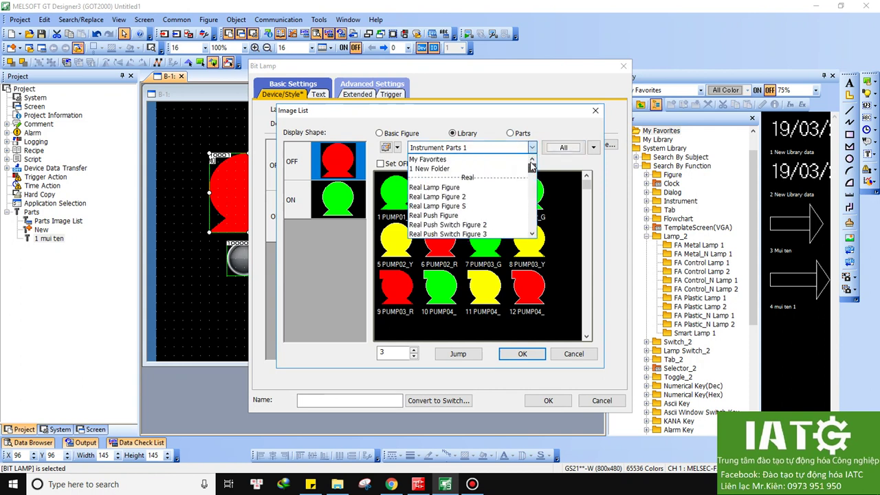
pyautogui.click(460, 158)
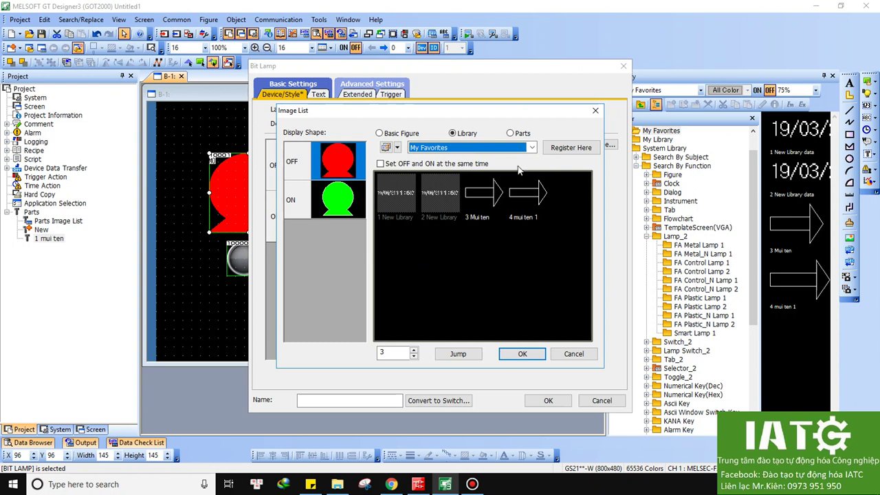
pyautogui.click(521, 134)
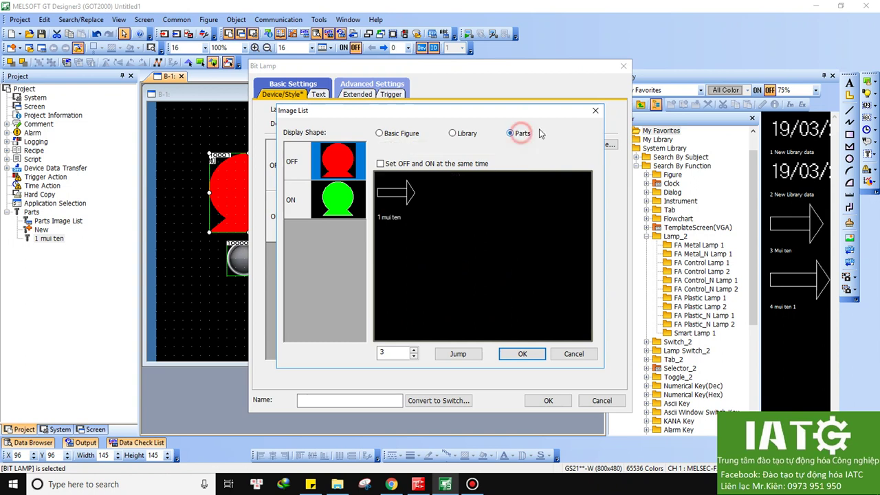
pyautogui.click(404, 191)
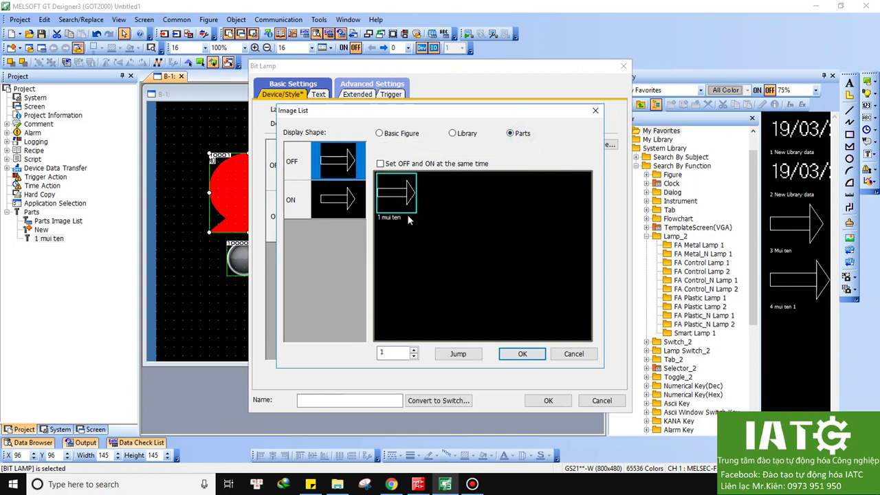
pyautogui.click(522, 353)
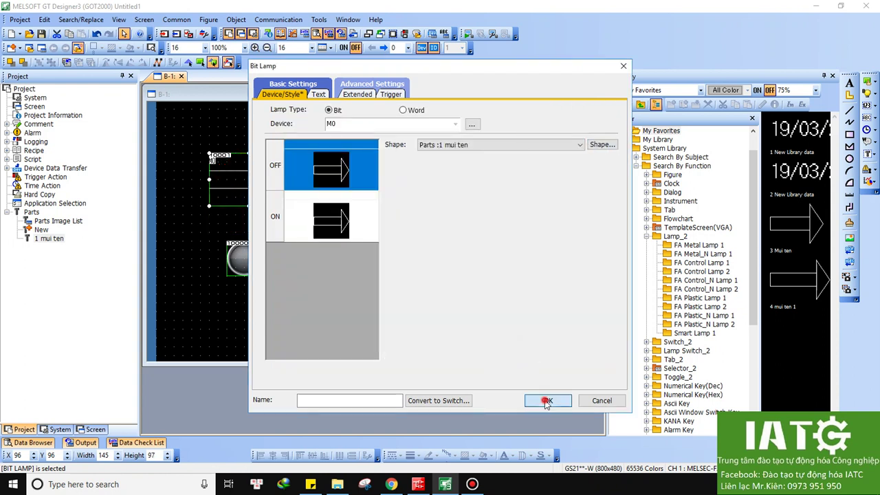
pyautogui.click(548, 400)
pyautogui.click(260, 187)
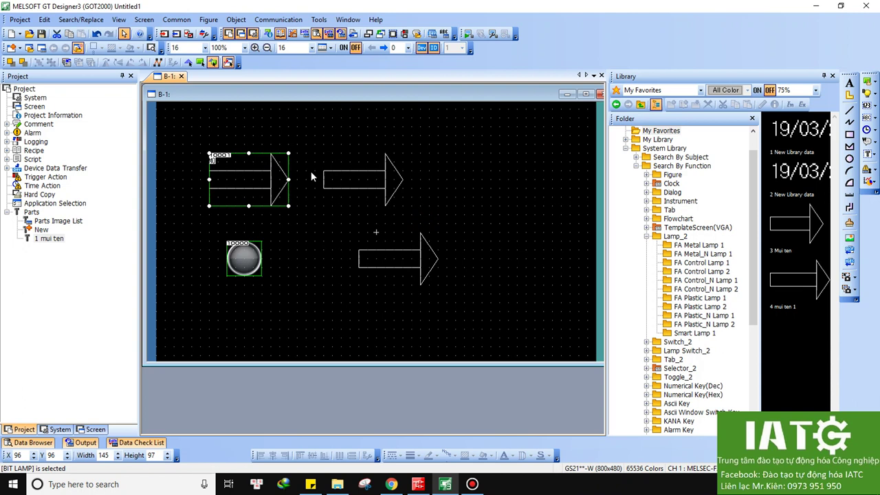
pyautogui.click(471, 484)
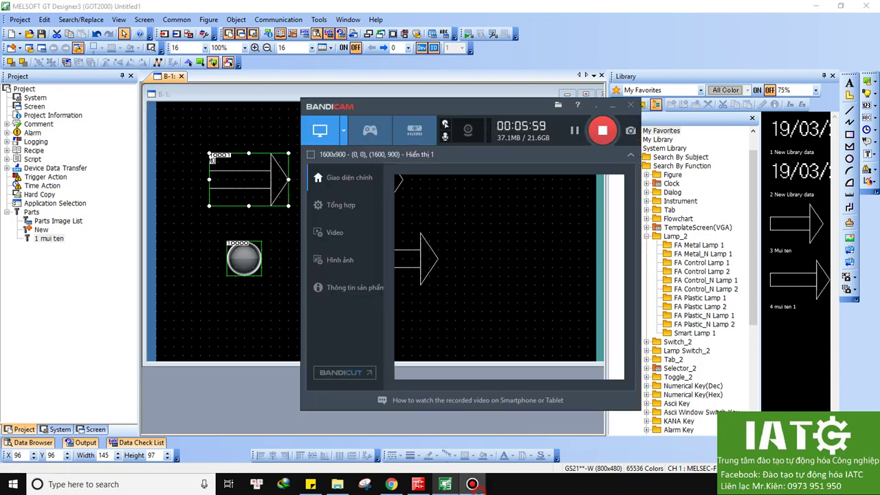